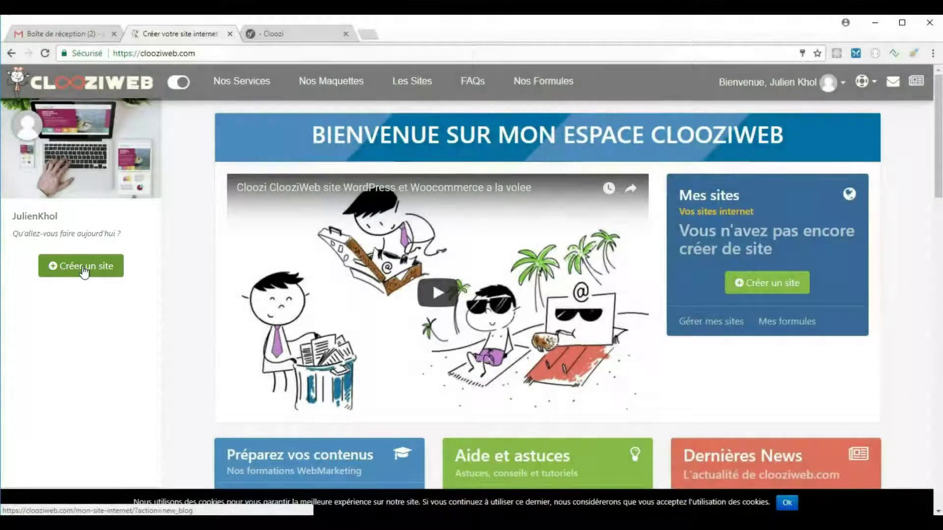
Step: Start creating a new site and choose the Vitrine plan with annual billing
{"action": "left_click", "coordinate": [85, 272]}
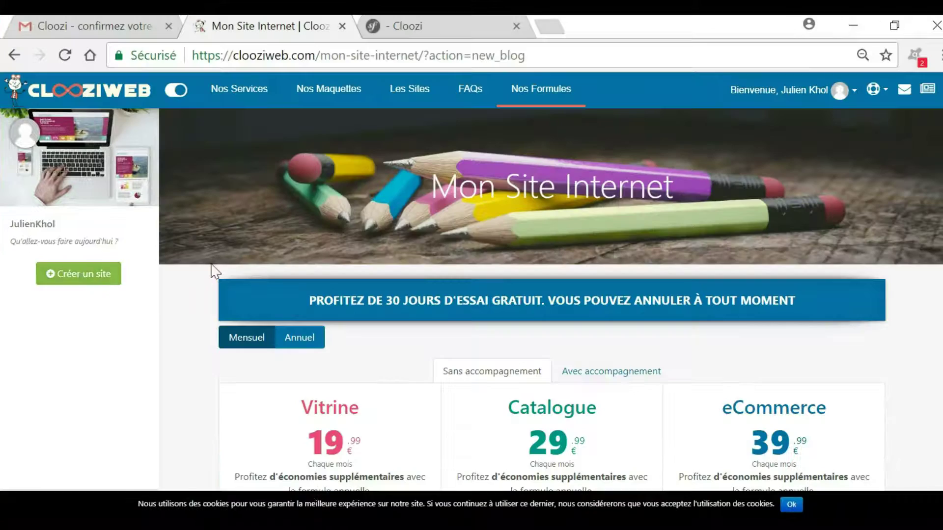
{"action": "scroll", "coordinate": [186, 321], "scroll_direction": "down", "scroll_amount": 4}
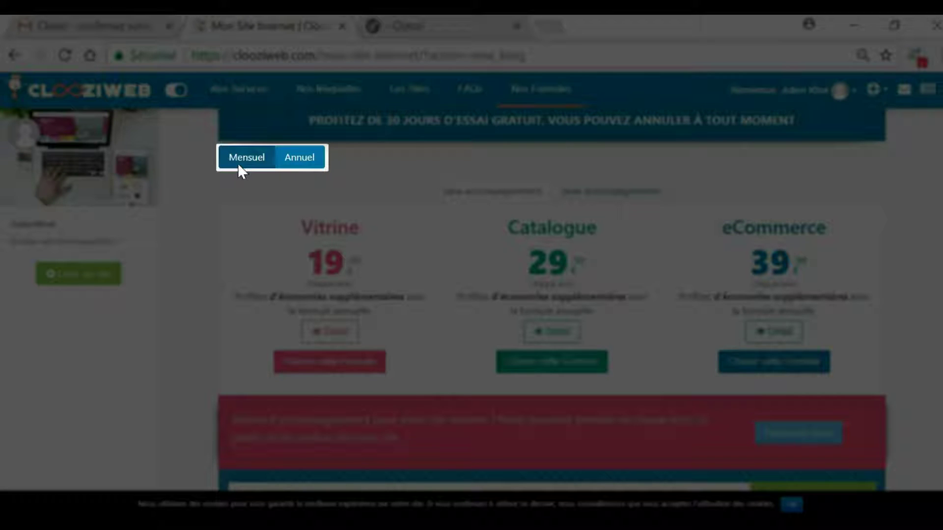
{"action": "left_click", "coordinate": [308, 162]}
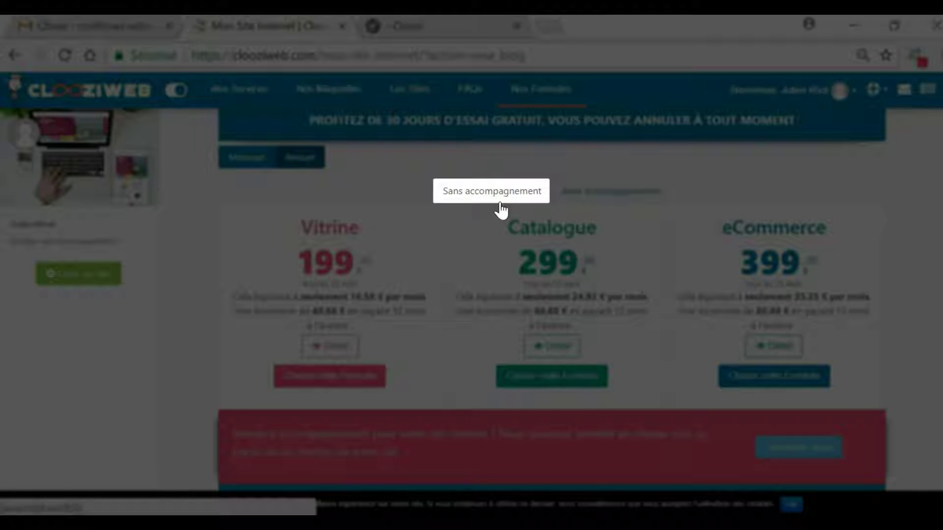
{"action": "left_click", "coordinate": [622, 194]}
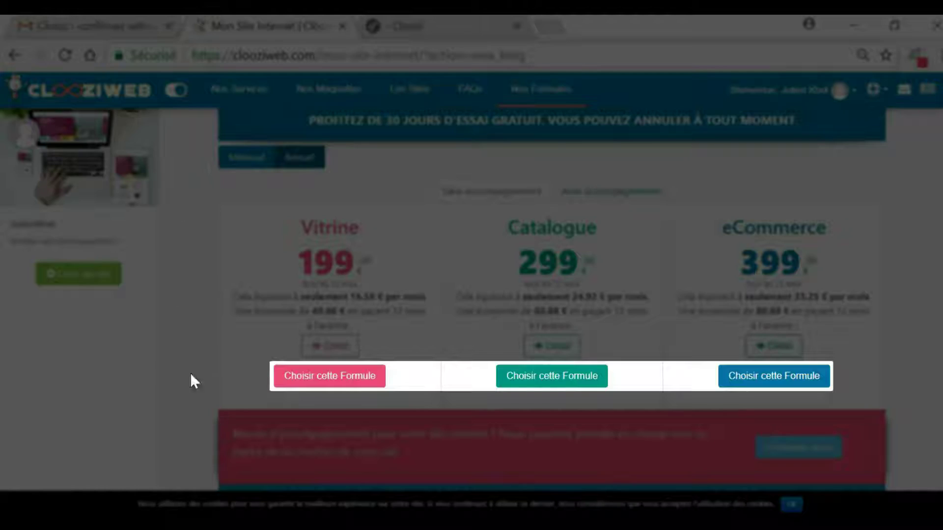
{"action": "left_click", "coordinate": [337, 381]}
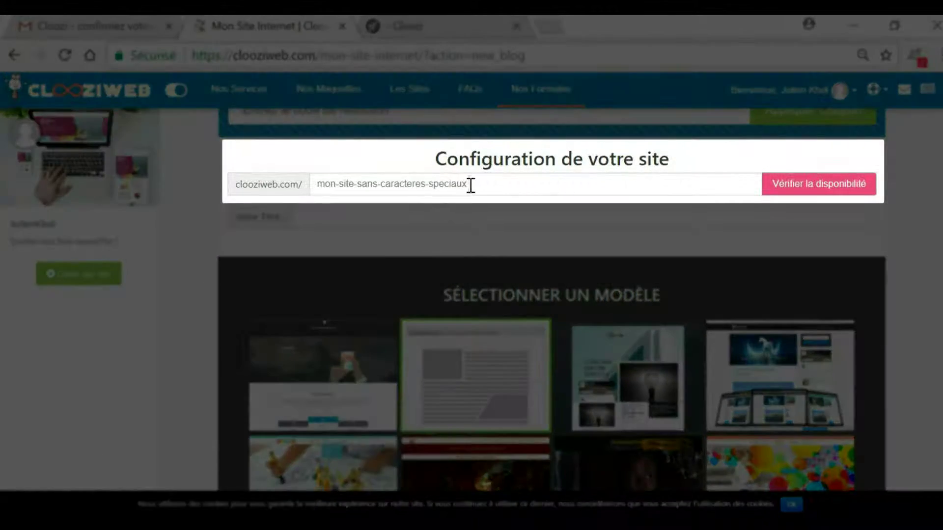
Step: Set the site address to monsupersite, check its availability, and enter monsupersite as the site title
{"action": "left_click", "coordinate": [460, 185]}
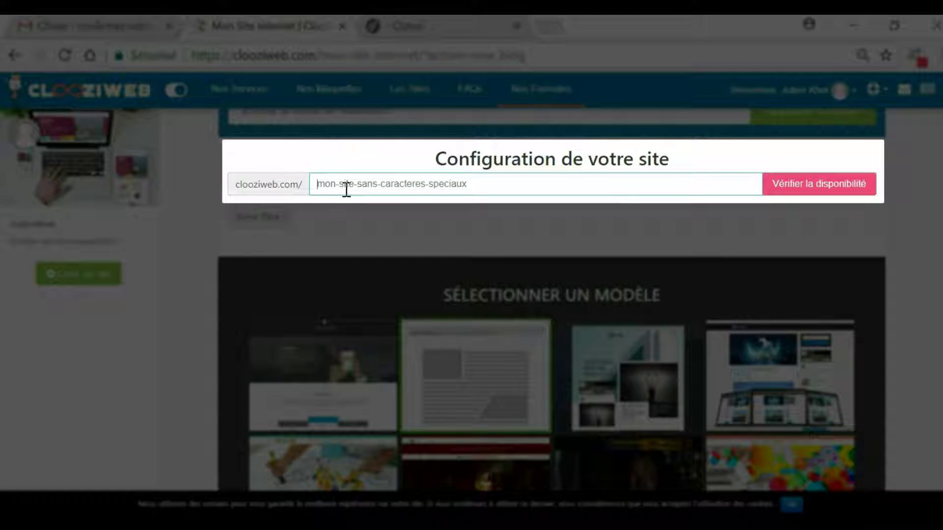
{"action": "type", "text": "monsuper"}
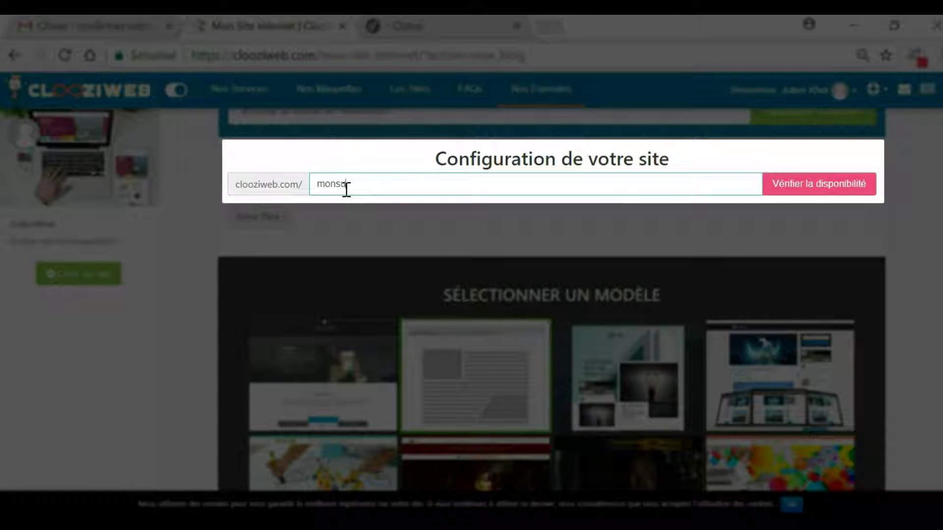
{"action": "type", "text": "site"}
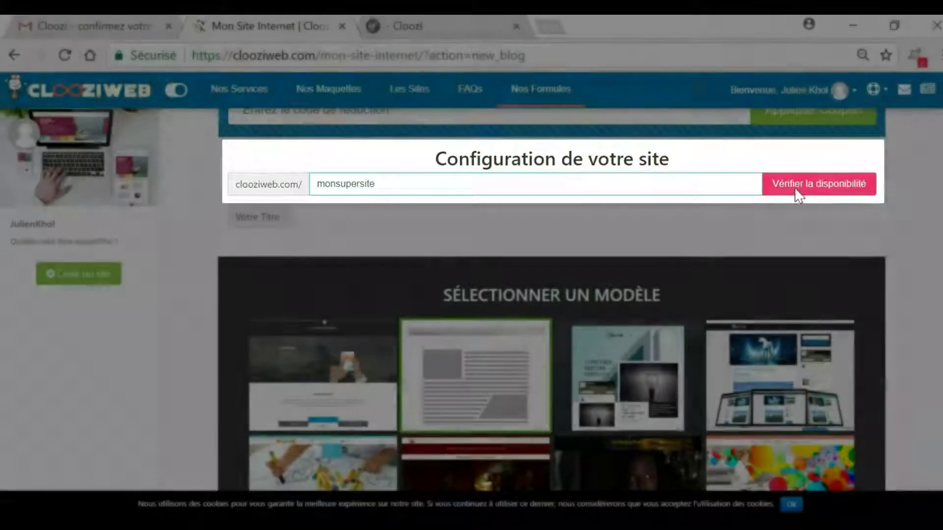
{"action": "left_click", "coordinate": [817, 186]}
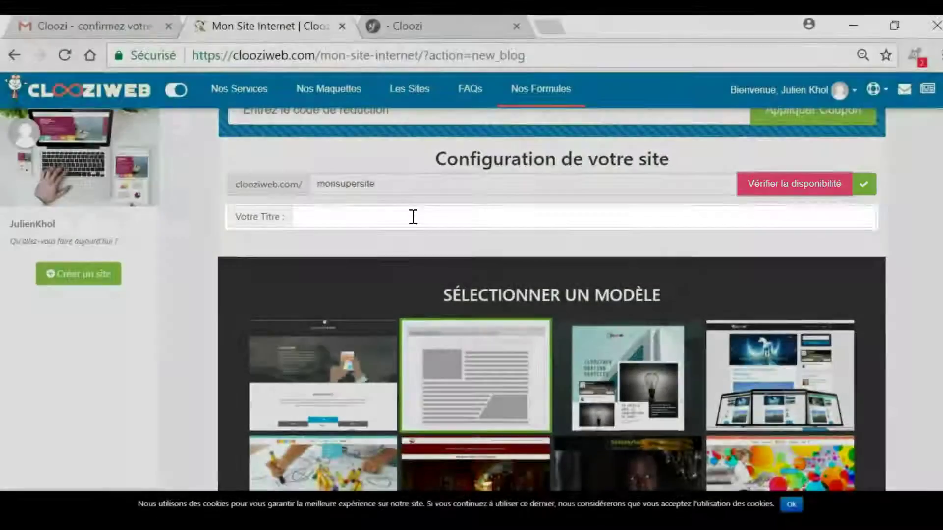
{"action": "left_click", "coordinate": [412, 222]}
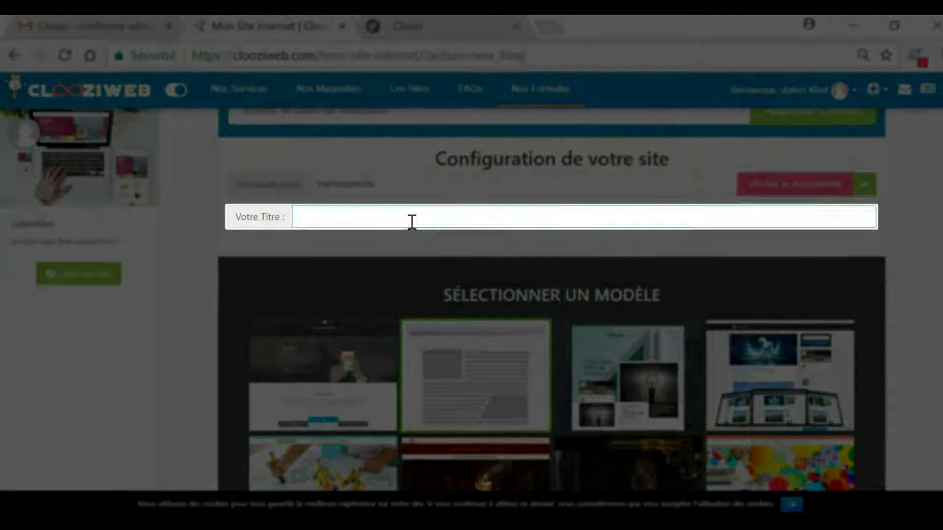
{"action": "type", "text": "monsupersite"}
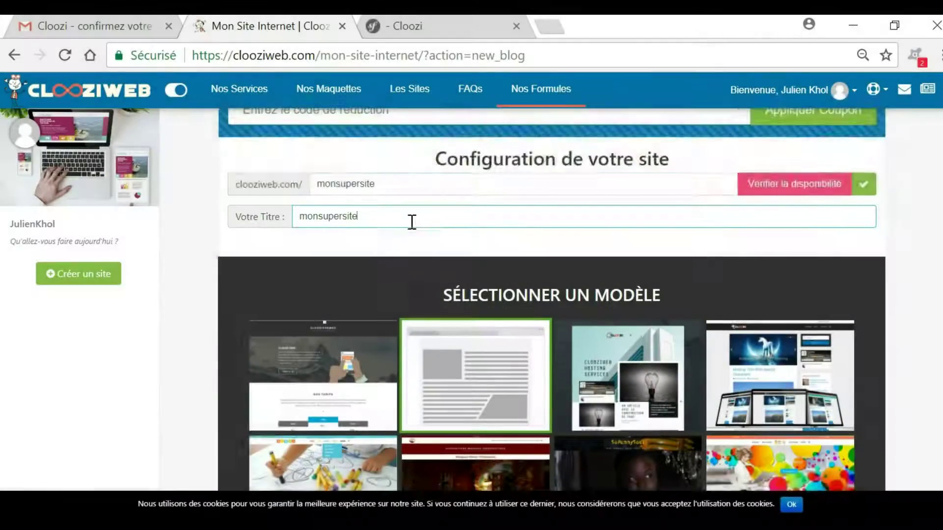
Step: Preview the demo of the Init template and choose it as the new site's theme
{"action": "scroll", "coordinate": [411, 224], "scroll_direction": "down", "scroll_amount": 1}
{"action": "mouse_move", "coordinate": [320, 255]}
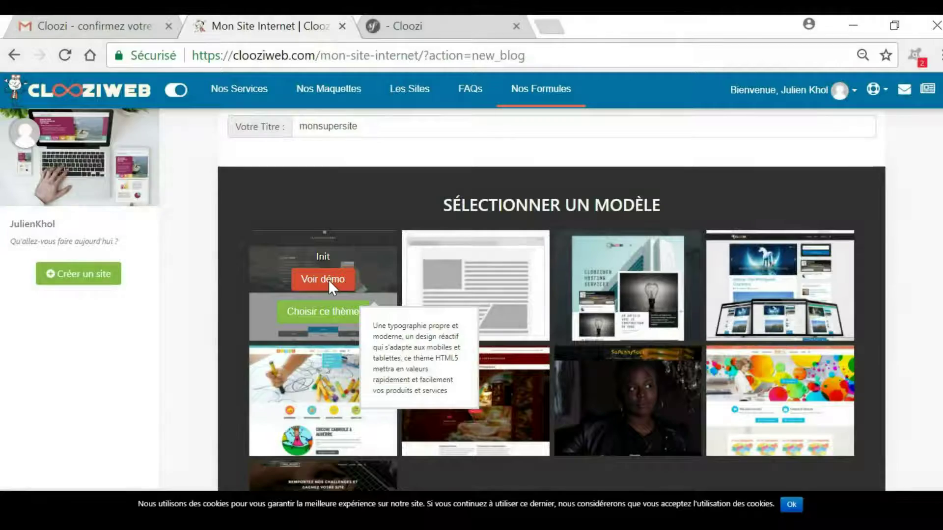
{"action": "left_click", "coordinate": [328, 279]}
{"action": "scroll", "coordinate": [525, 275], "scroll_direction": "down", "scroll_amount": 10}
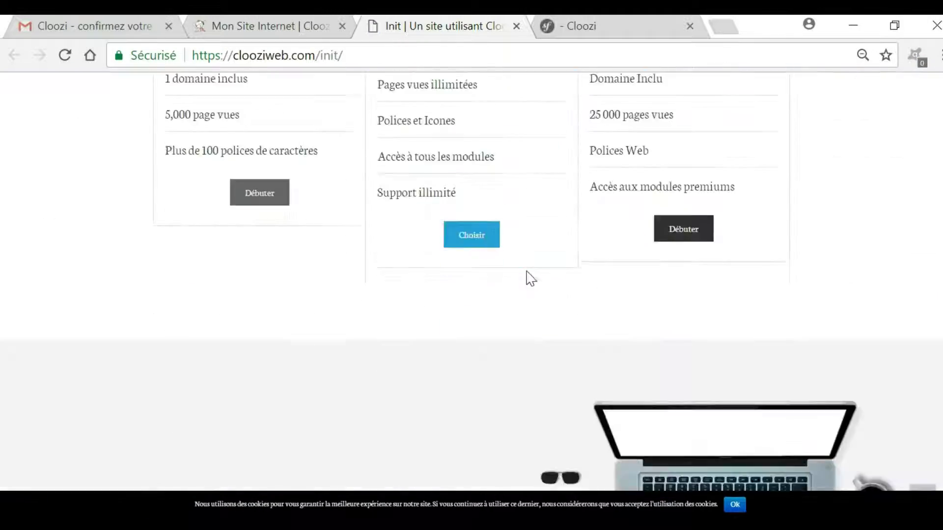
{"action": "scroll", "coordinate": [526, 275], "scroll_direction": "down", "scroll_amount": 10}
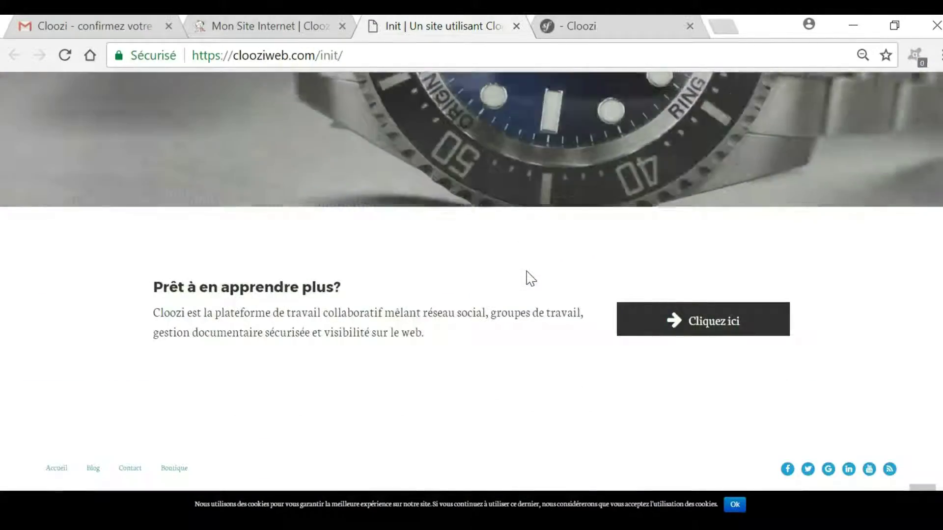
{"action": "left_click", "coordinate": [293, 31]}
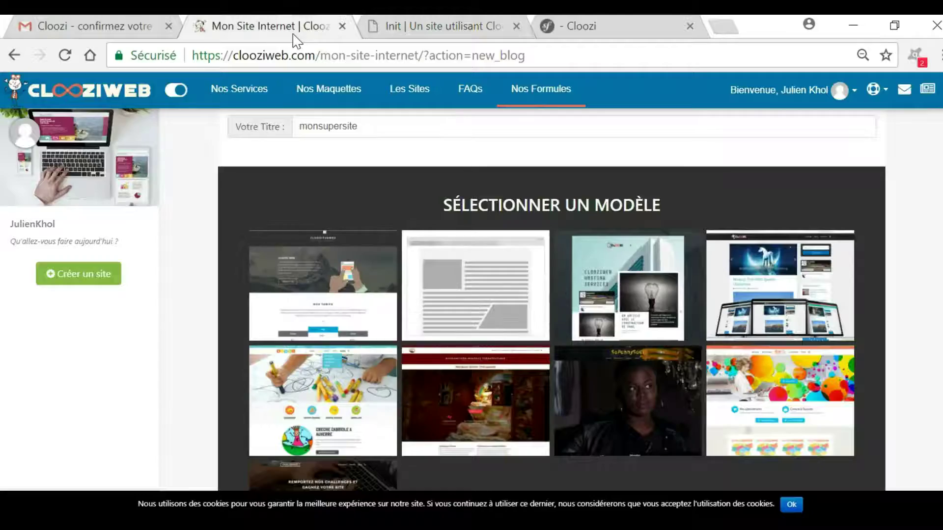
{"action": "mouse_move", "coordinate": [299, 285]}
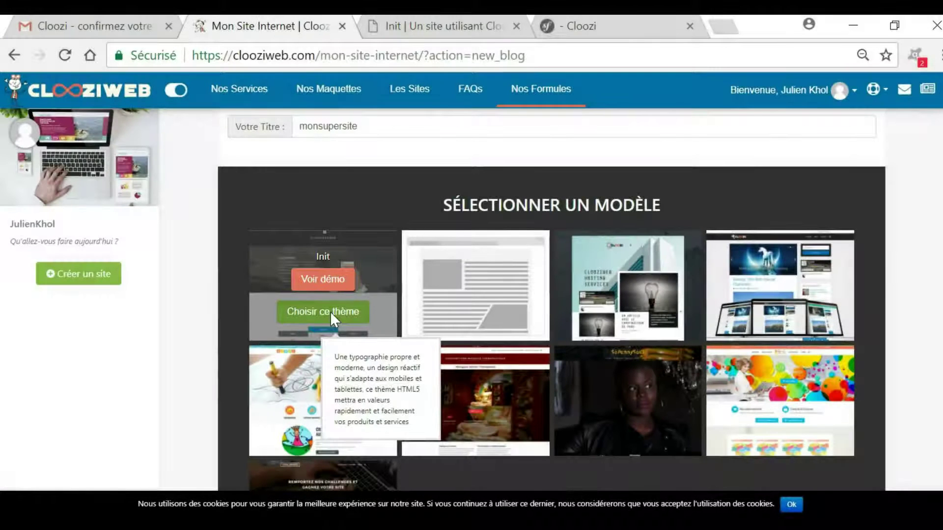
{"action": "left_click", "coordinate": [330, 311]}
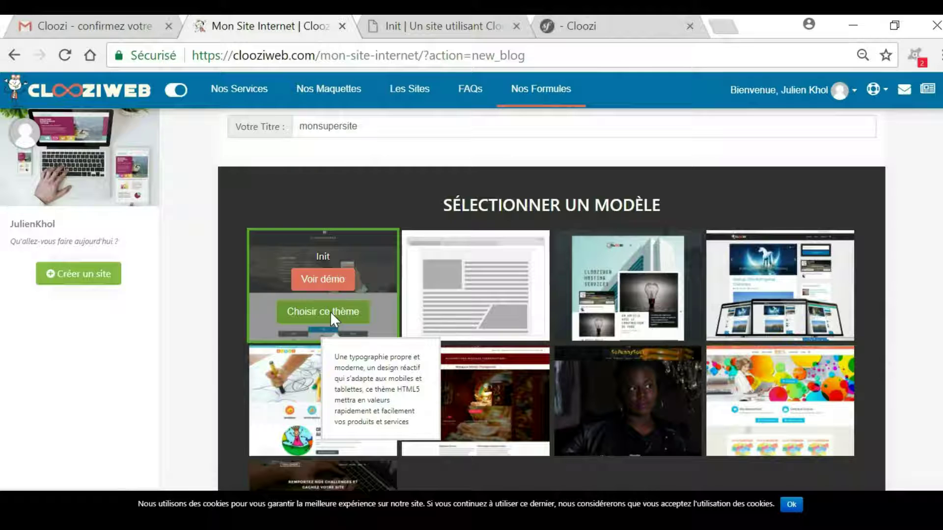
Step: Assign the Arts et culture topic to the site and reserve it to reach the payment form
{"action": "scroll", "coordinate": [464, 334], "scroll_direction": "down", "scroll_amount": 5}
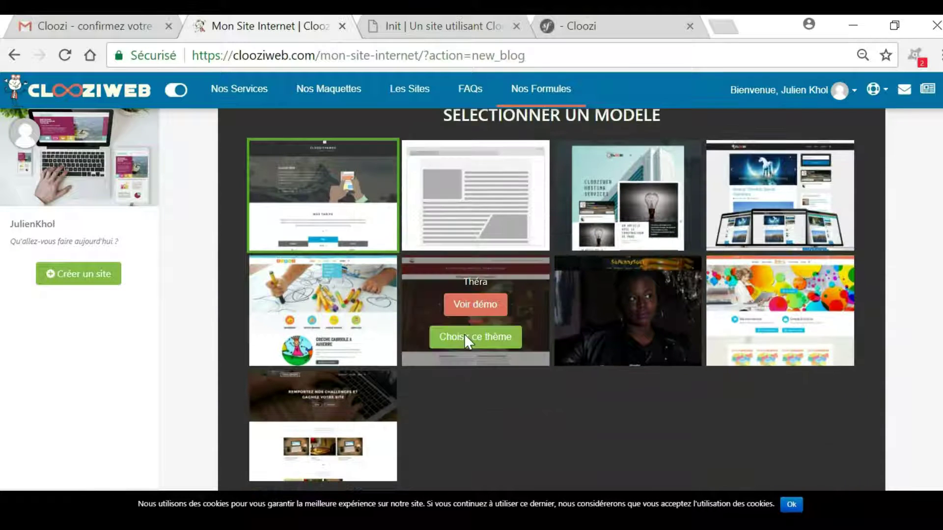
{"action": "scroll", "coordinate": [465, 335], "scroll_direction": "down", "scroll_amount": 4}
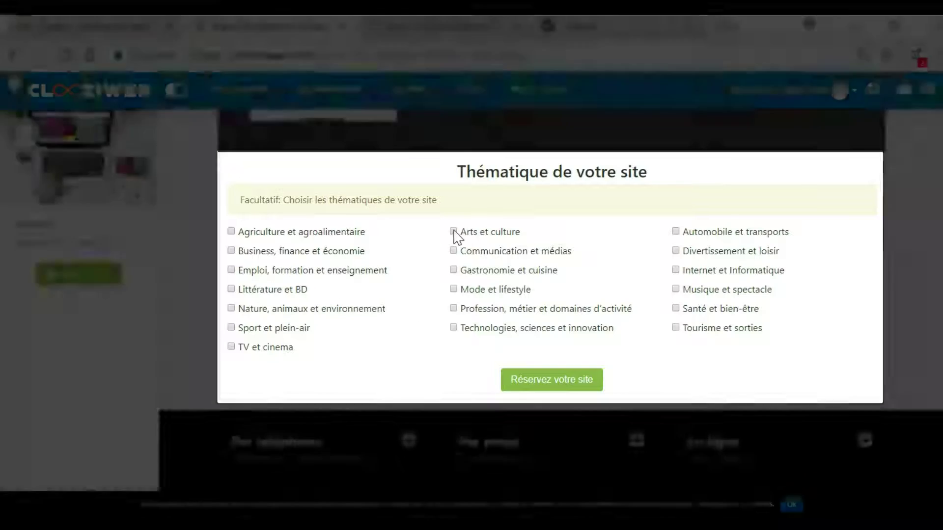
{"action": "left_click", "coordinate": [452, 231]}
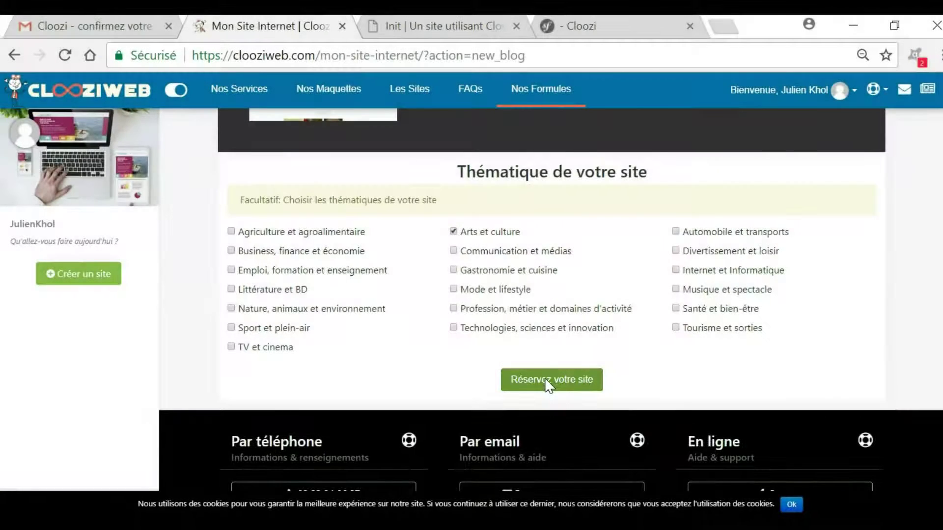
{"action": "left_click", "coordinate": [547, 385]}
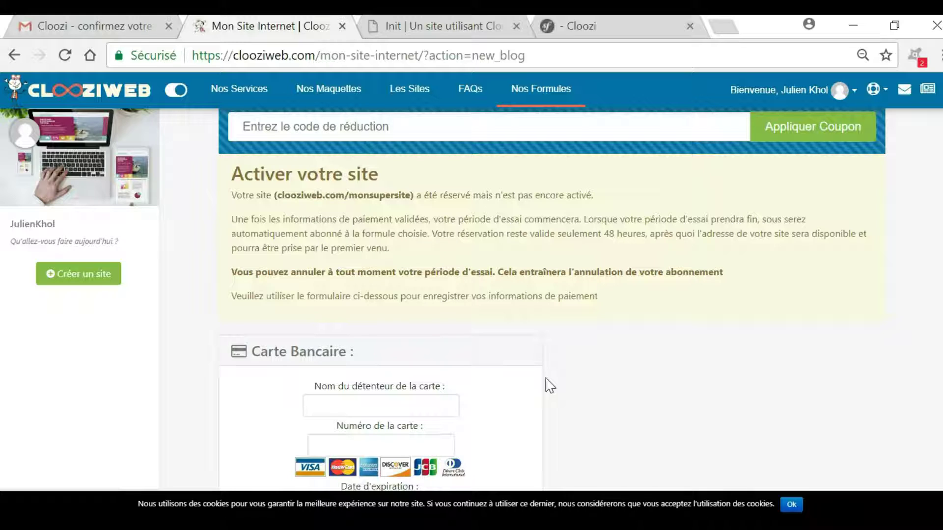
{"action": "scroll", "coordinate": [591, 375], "scroll_direction": "down", "scroll_amount": 4}
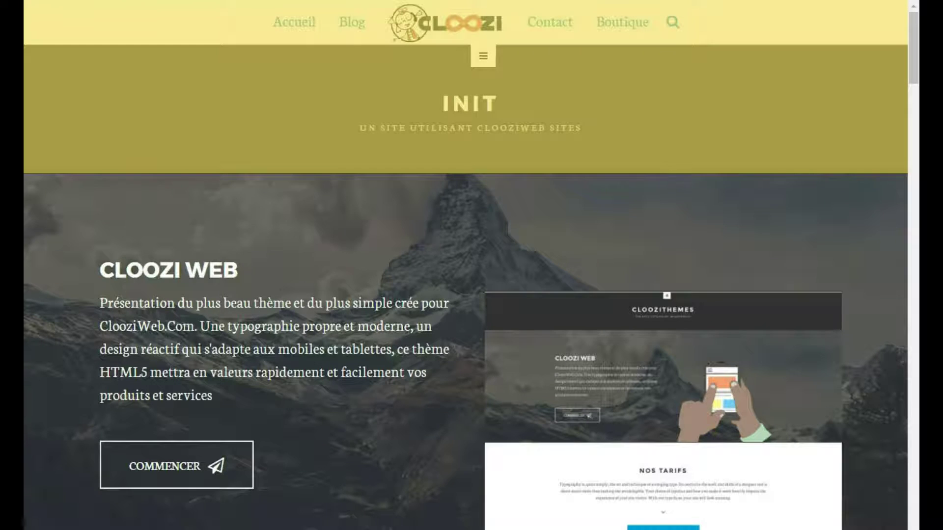
Step: Look through the home pages of the Init and Cabriole example sites
{"action": "scroll", "coordinate": [471, 265], "scroll_direction": "down", "scroll_amount": 20}
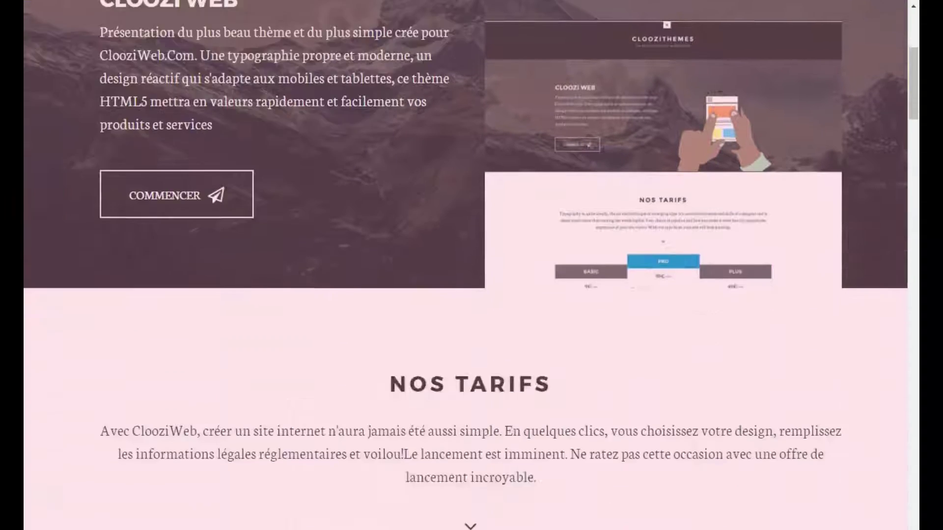
{"action": "scroll", "coordinate": [472, 265], "scroll_direction": "down", "scroll_amount": 15}
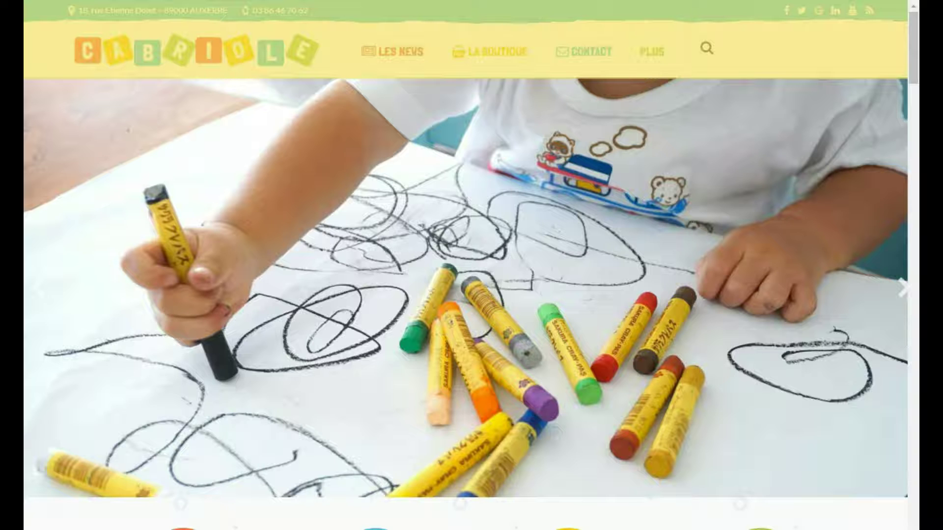
{"action": "scroll", "coordinate": [471, 265], "scroll_direction": "down", "scroll_amount": 20}
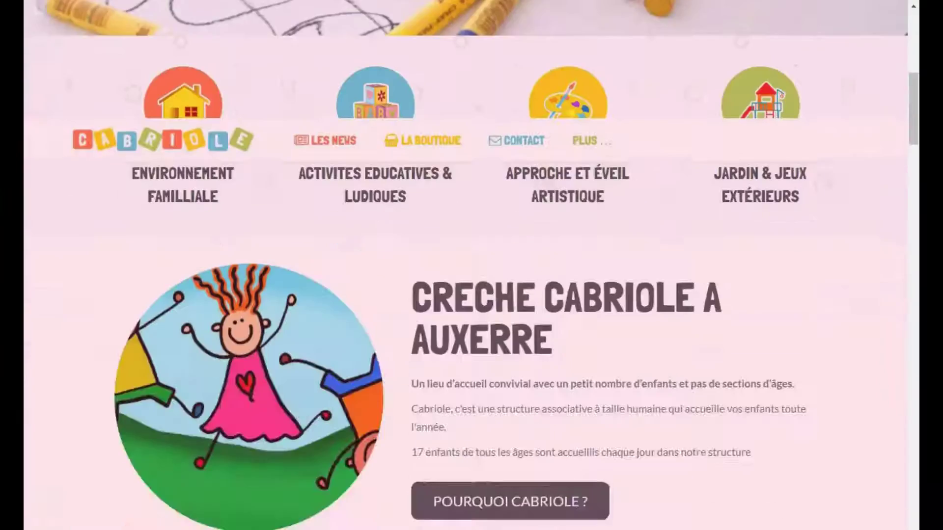
{"action": "scroll", "coordinate": [471, 265], "scroll_direction": "down", "scroll_amount": 2}
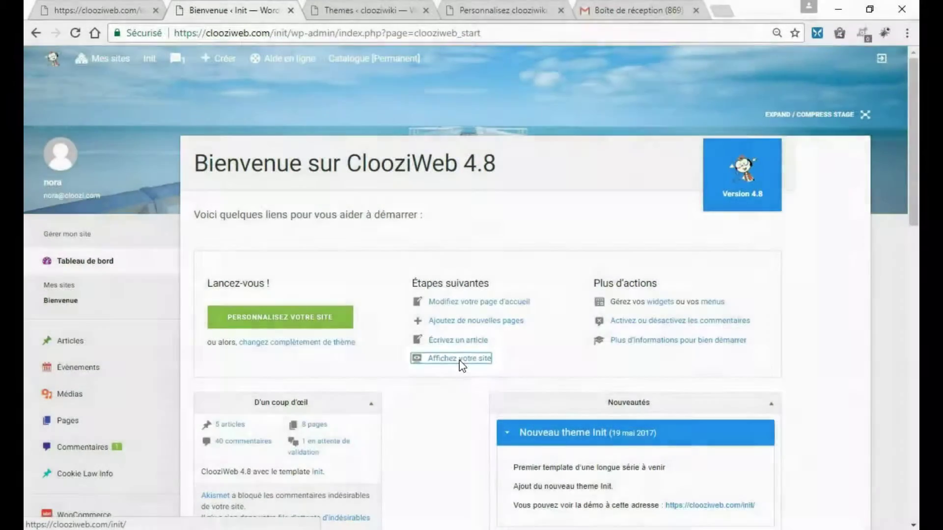
Step: Display the Init site from its dashboard and open the header layout settings in the customizer
{"action": "left_click", "coordinate": [464, 360]}
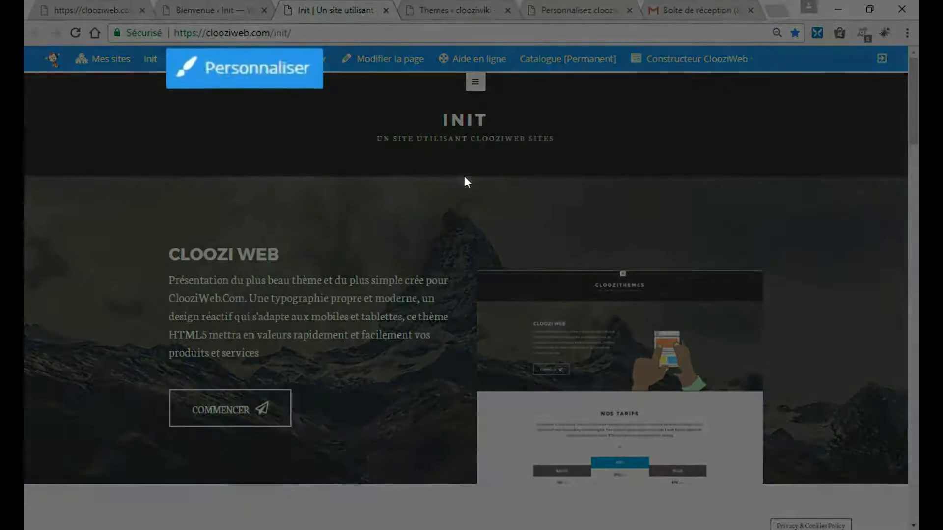
{"action": "left_click", "coordinate": [216, 64]}
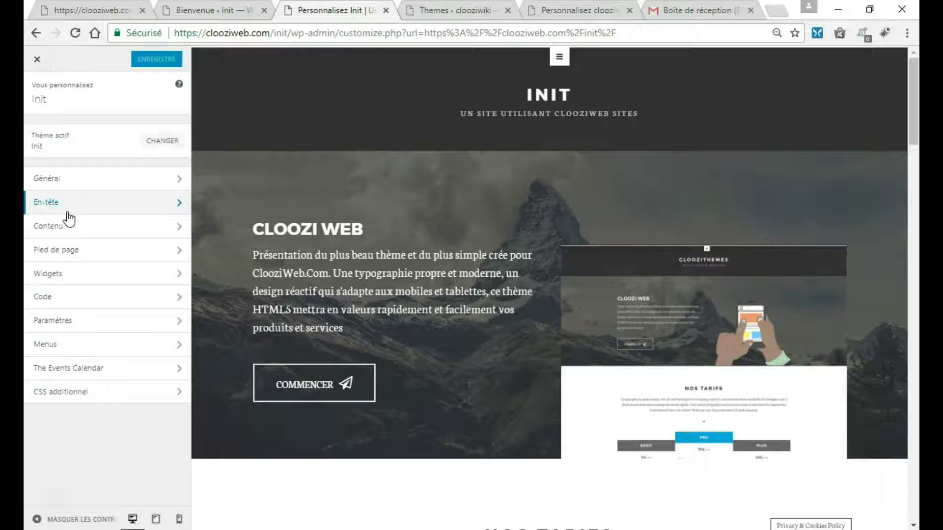
{"action": "left_click", "coordinate": [69, 216]}
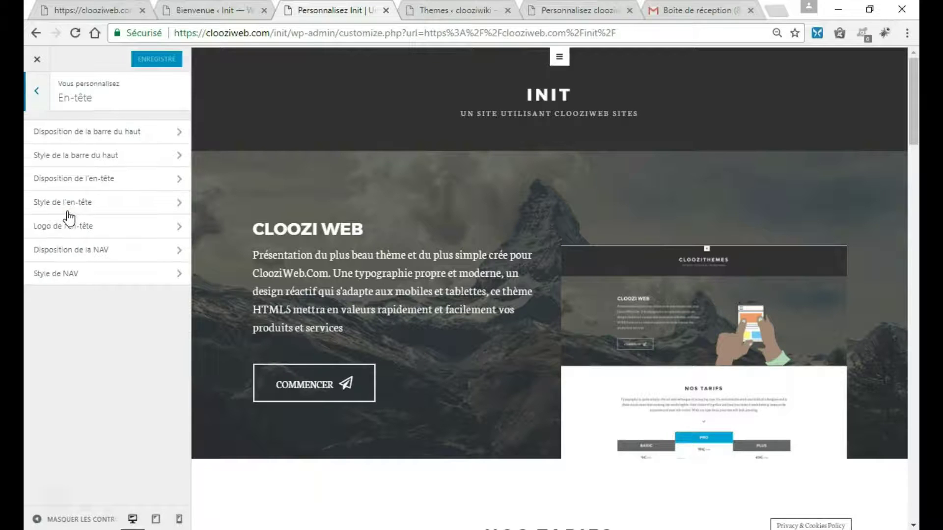
{"action": "left_click", "coordinate": [178, 180]}
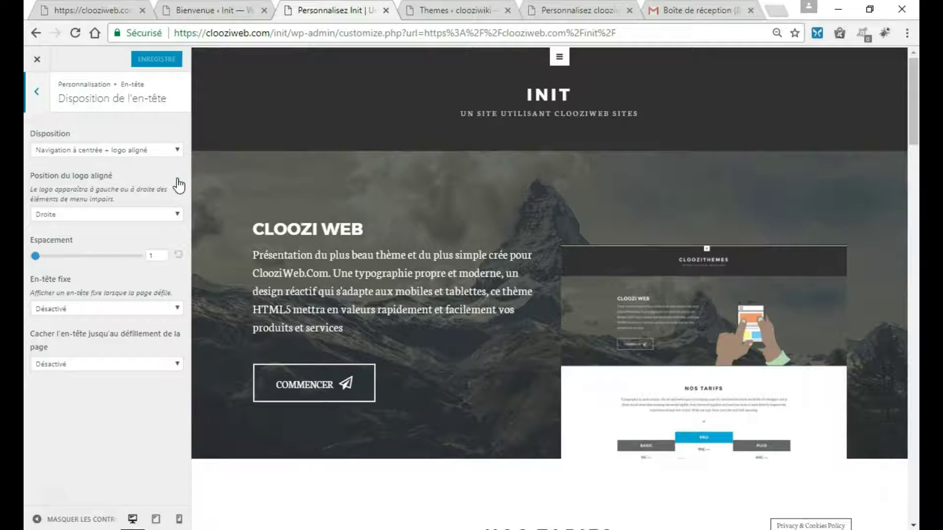
Step: Try header layouts NAV en dessous, Navigation à gauche, Navigation verticale gauche, NAV Centrée and Aucun, and restore Navigation à centrée + logo aligné
{"action": "left_click", "coordinate": [159, 150]}
{"action": "left_click", "coordinate": [159, 173]}
{"action": "left_click", "coordinate": [160, 150]}
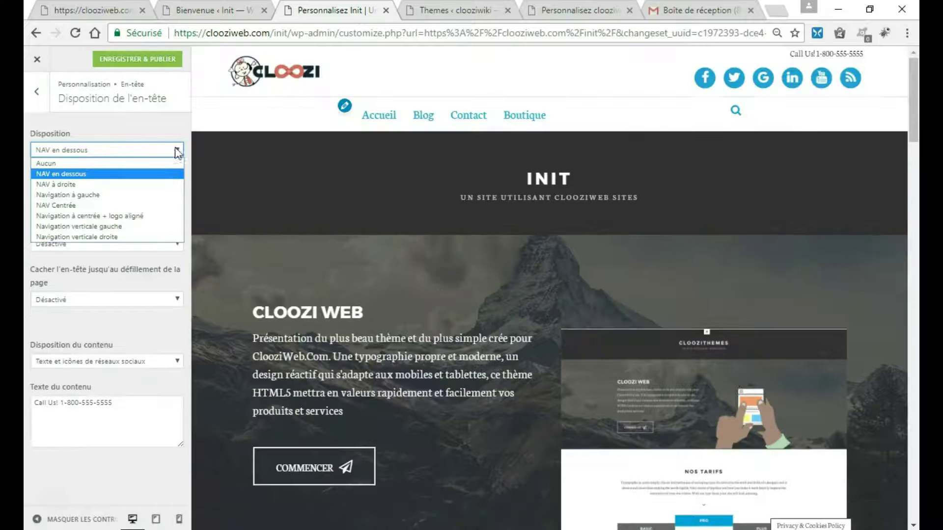
{"action": "left_click", "coordinate": [160, 195]}
{"action": "left_click", "coordinate": [160, 150]}
{"action": "left_click", "coordinate": [159, 227]}
{"action": "left_click", "coordinate": [159, 150]}
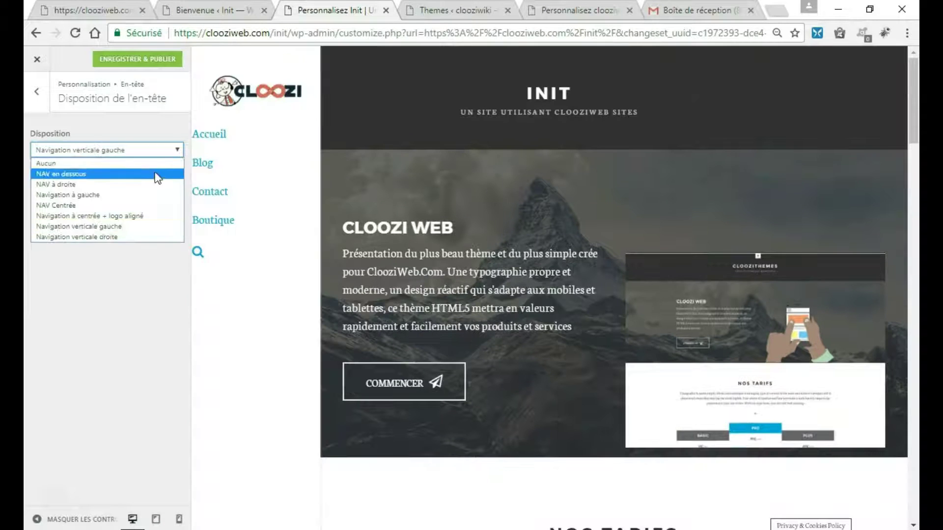
{"action": "left_click", "coordinate": [137, 205]}
{"action": "left_click", "coordinate": [157, 150]}
{"action": "left_click", "coordinate": [156, 164]}
{"action": "left_click", "coordinate": [178, 150]}
{"action": "left_click", "coordinate": [162, 216]}
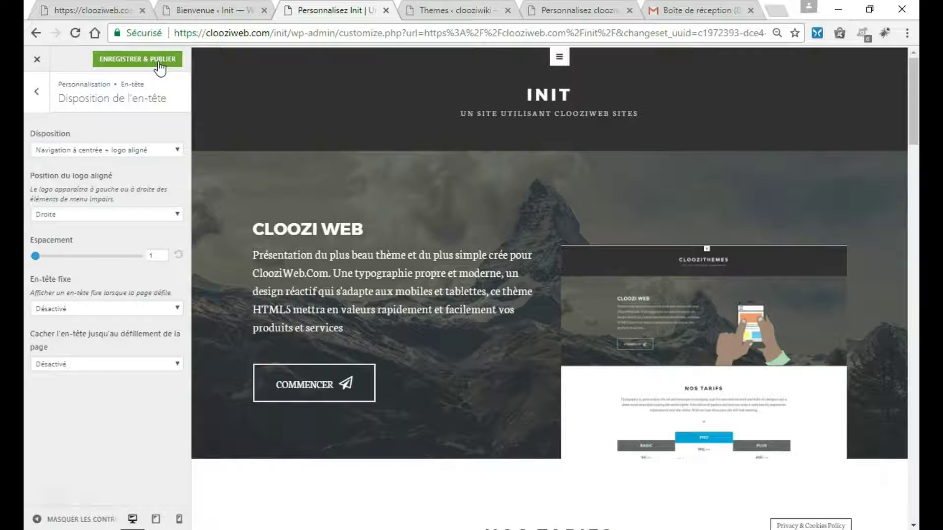
Step: Leave the header layout settings and close the customizer to return to the site's home page
{"action": "left_click", "coordinate": [37, 91]}
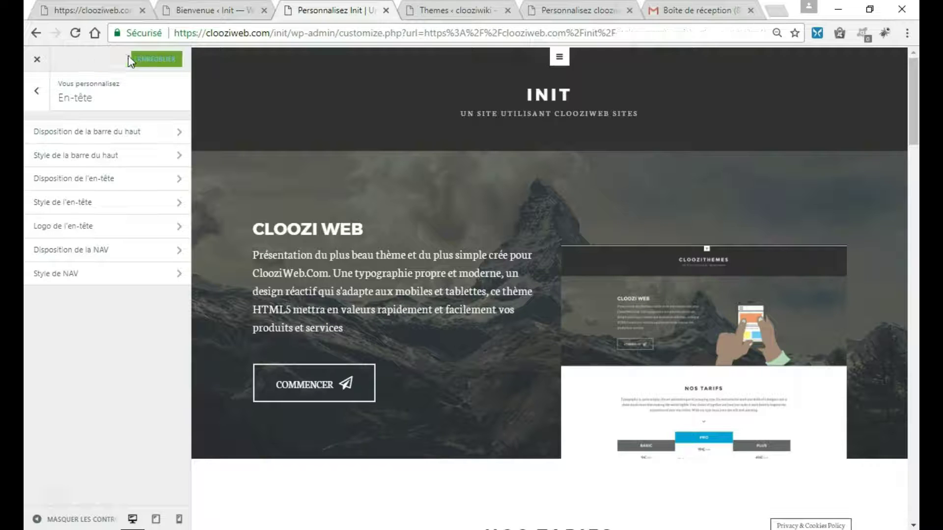
{"action": "left_click", "coordinate": [38, 61]}
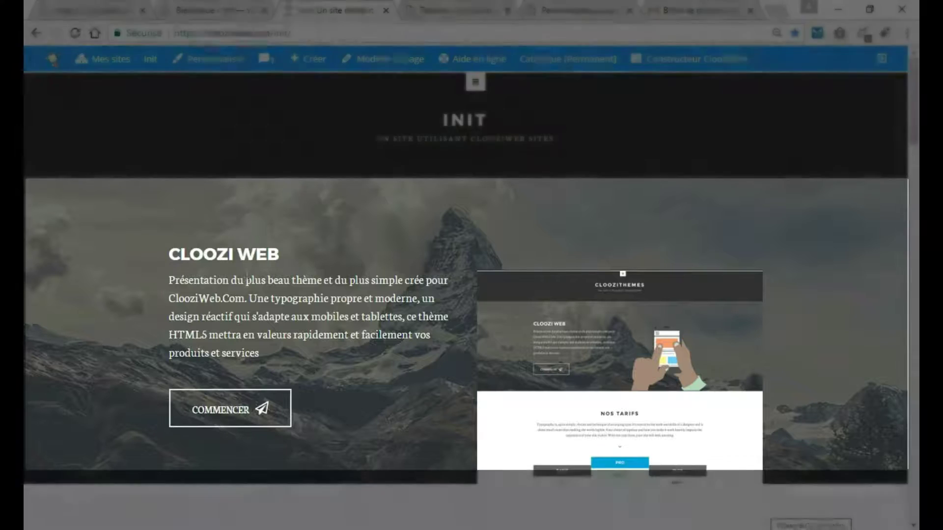
Step: Look over the Init home page down to its footer and open the page in the Constructeur ClooziWeb builder
{"action": "scroll", "coordinate": [222, 199], "scroll_direction": "down", "scroll_amount": 15}
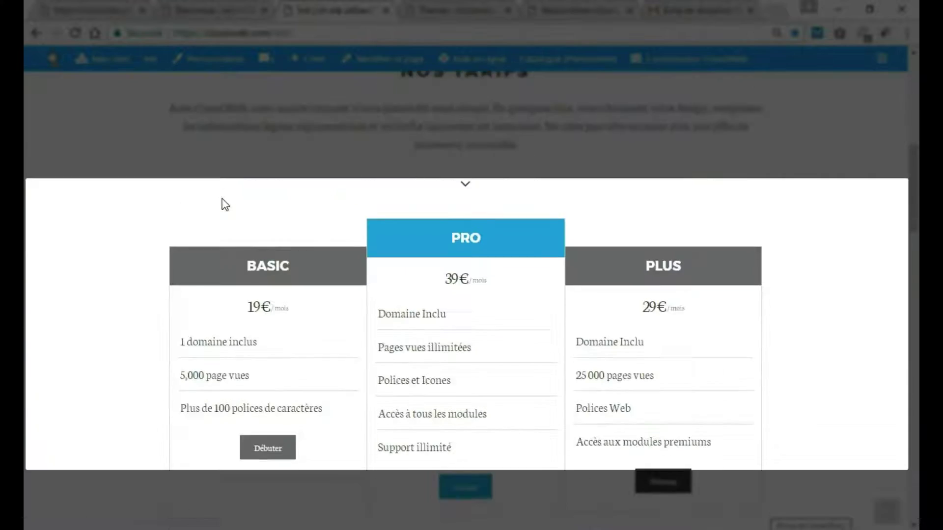
{"action": "scroll", "coordinate": [220, 198], "scroll_direction": "down", "scroll_amount": 10}
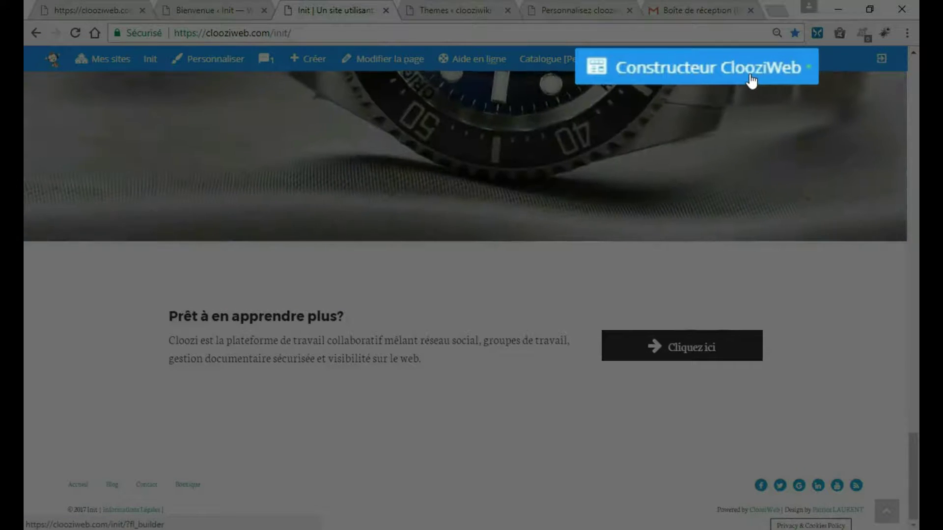
{"action": "left_click", "coordinate": [751, 79]}
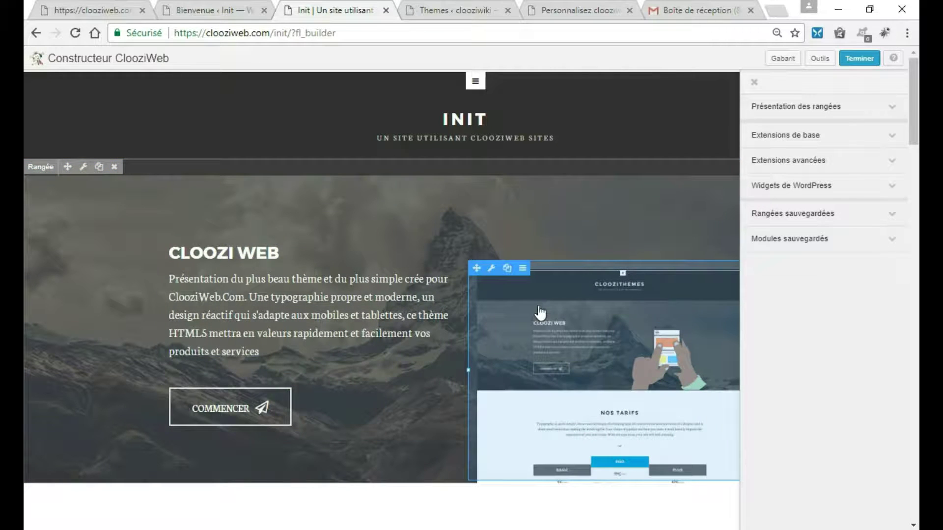
Step: Open and close the module settings of the CLOOZI WEB heading and of the image beside it
{"action": "left_click", "coordinate": [186, 251]}
{"action": "left_click", "coordinate": [607, 428]}
{"action": "left_click", "coordinate": [493, 275]}
{"action": "left_click", "coordinate": [612, 428]}
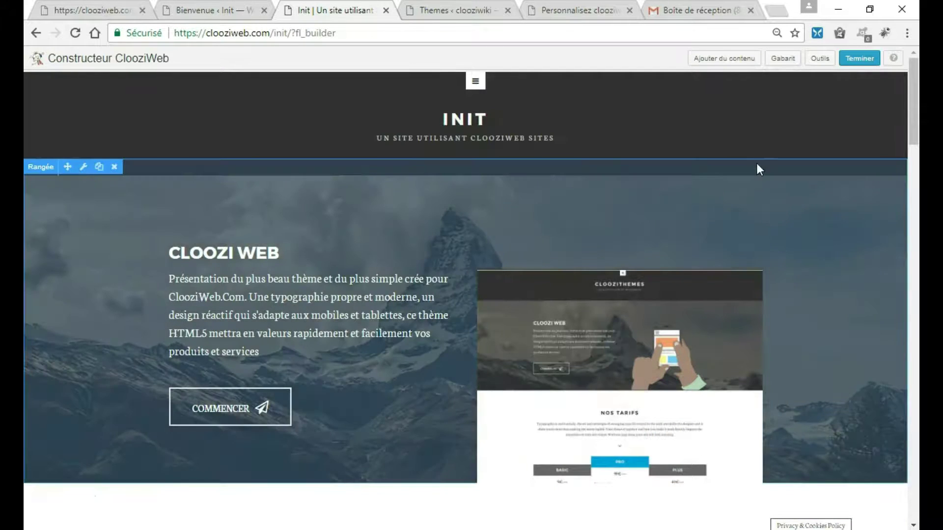
Step: Show the builder's addable content and examine the options under Présentation des rangées and Extensions de base
{"action": "left_click", "coordinate": [724, 58]}
{"action": "scroll", "coordinate": [503, 242], "scroll_direction": "down", "scroll_amount": 15}
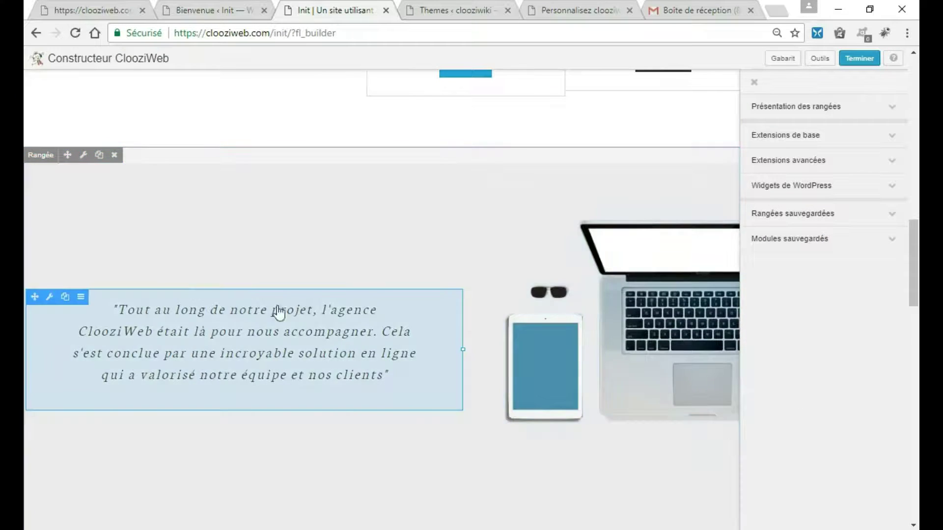
{"action": "scroll", "coordinate": [402, 391], "scroll_direction": "down", "scroll_amount": 6}
{"action": "scroll", "coordinate": [307, 265], "scroll_direction": "down", "scroll_amount": 10}
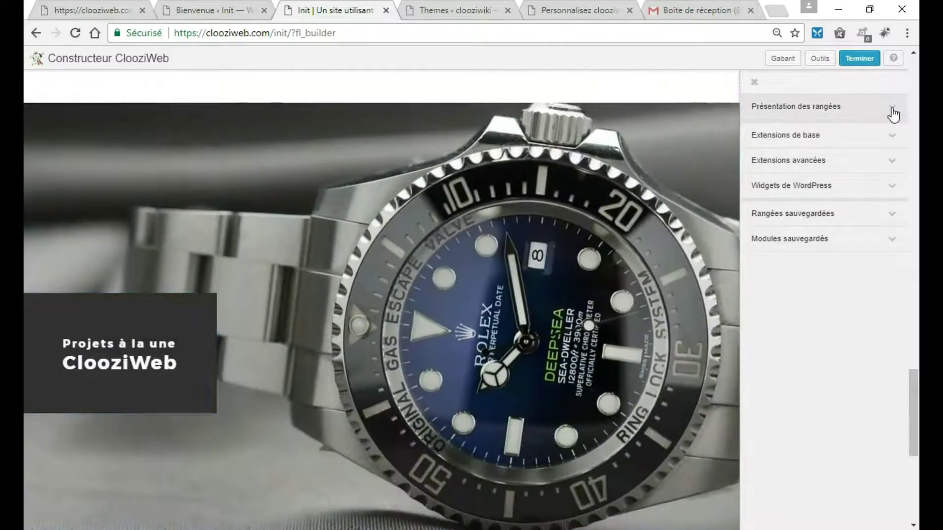
{"action": "left_click", "coordinate": [891, 110]}
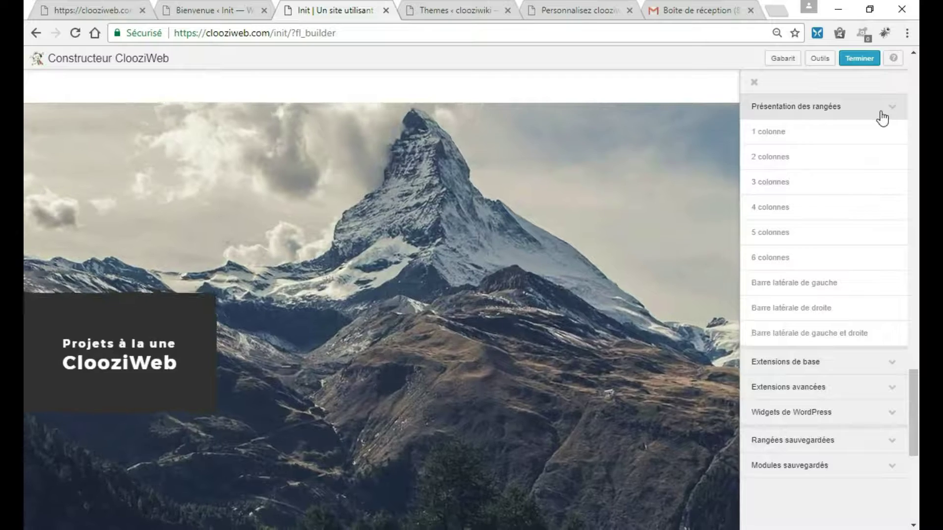
{"action": "left_click", "coordinate": [893, 111]}
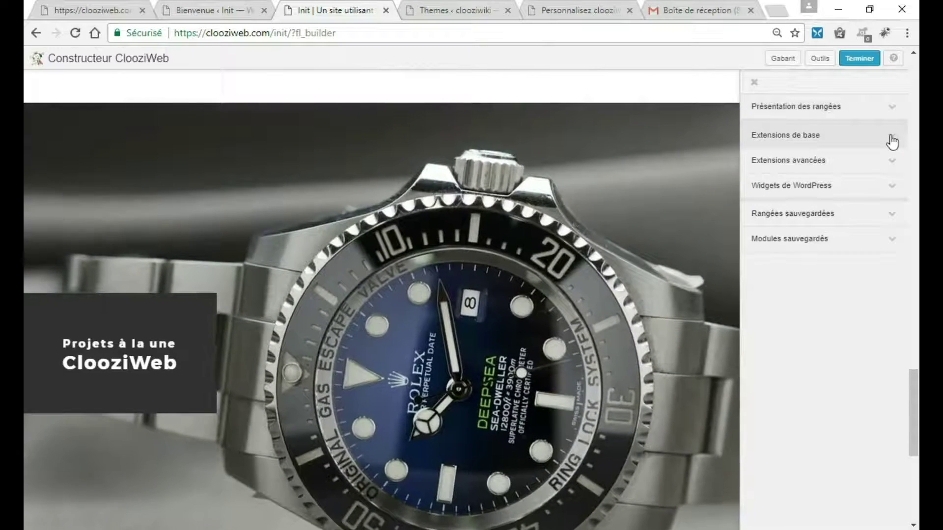
{"action": "left_click", "coordinate": [891, 142]}
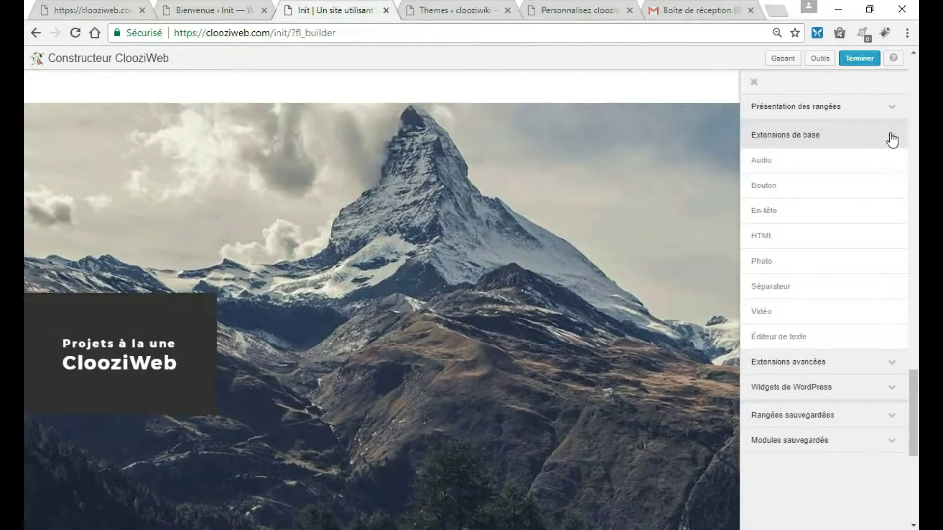
{"action": "left_click", "coordinate": [890, 139]}
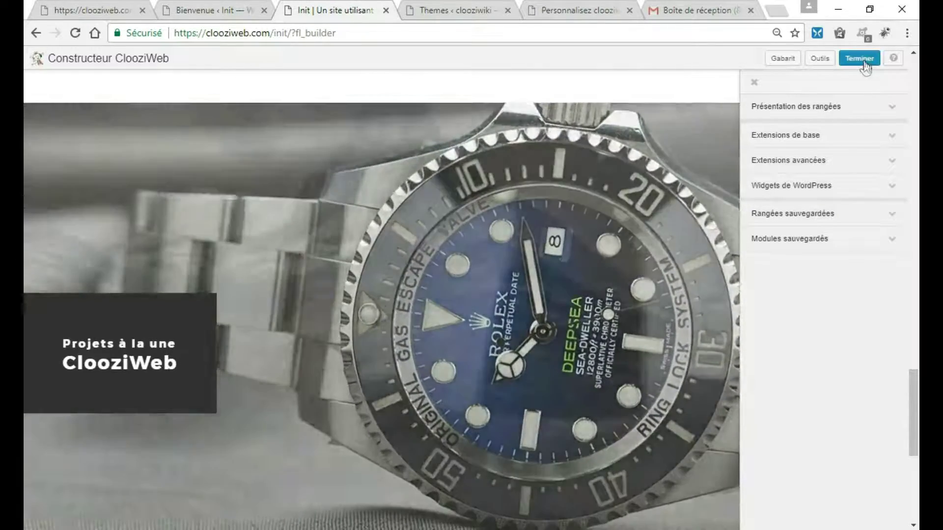
Step: Finish the builder session and publish the page changes
{"action": "left_click", "coordinate": [865, 62]}
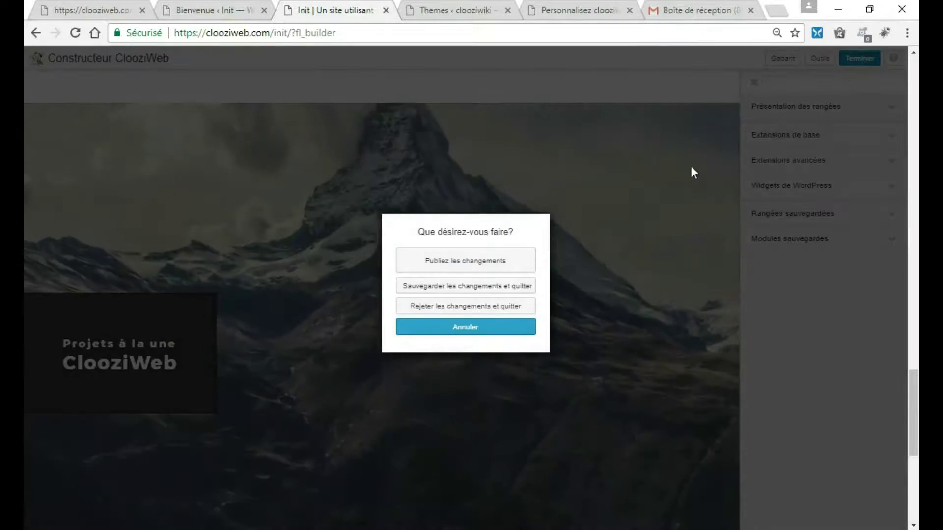
{"action": "left_click", "coordinate": [465, 261]}
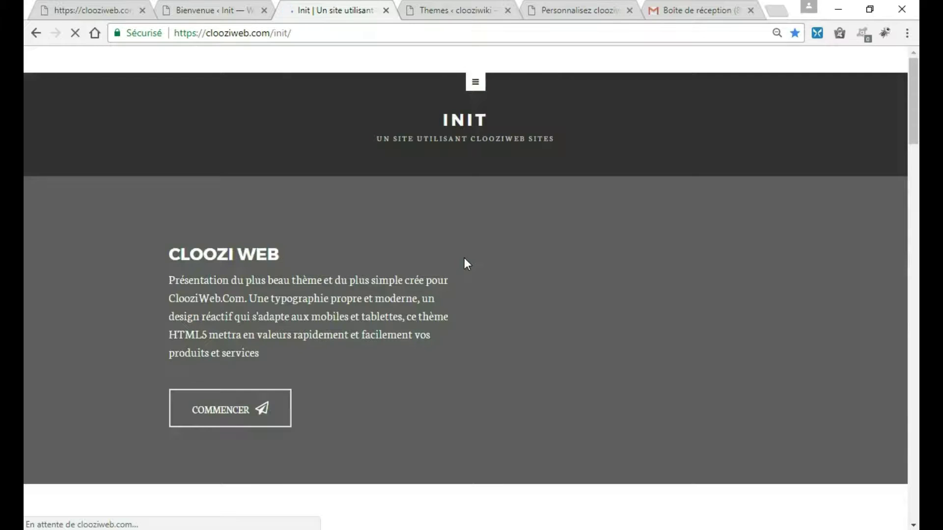
Step: Open the Init site in the customizer and go to the footer layout settings, Disposition du pied de page
{"action": "scroll", "coordinate": [464, 259], "scroll_direction": "down", "scroll_amount": 15}
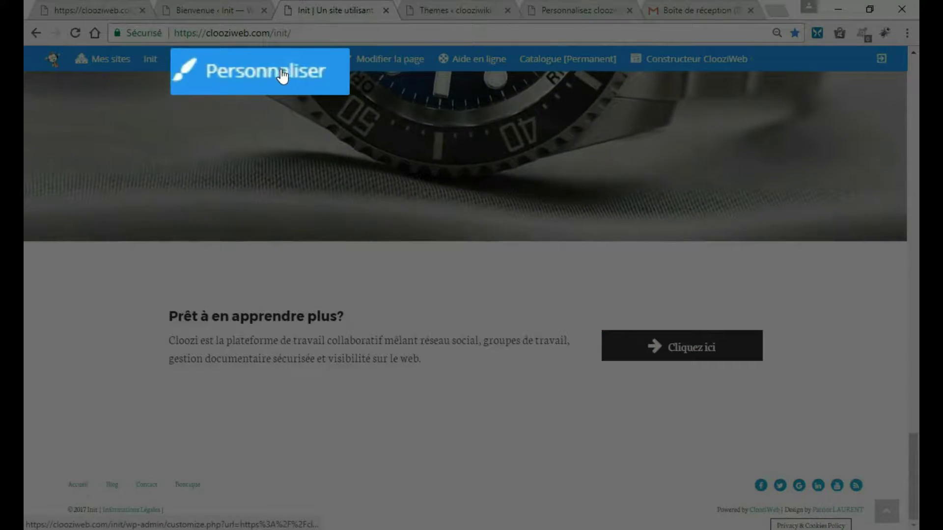
{"action": "left_click", "coordinate": [226, 65]}
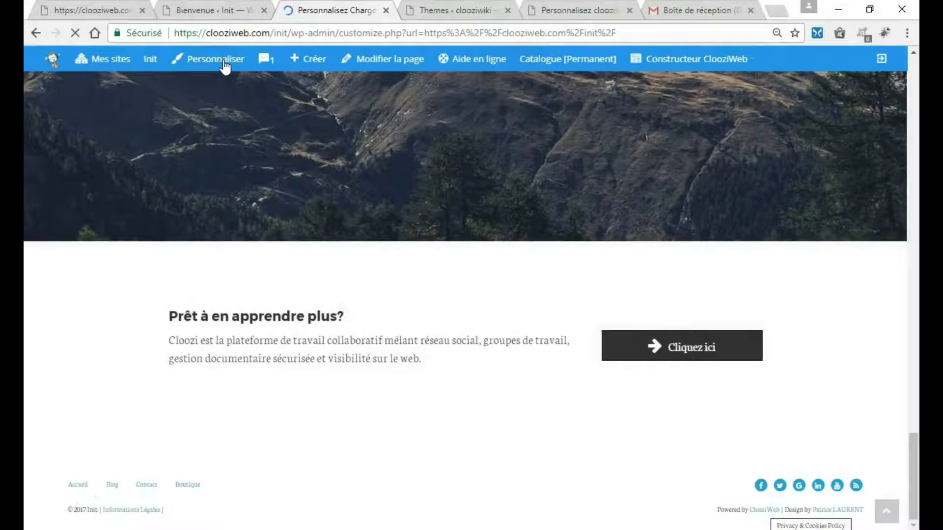
{"action": "scroll", "coordinate": [388, 243], "scroll_direction": "down", "scroll_amount": 10}
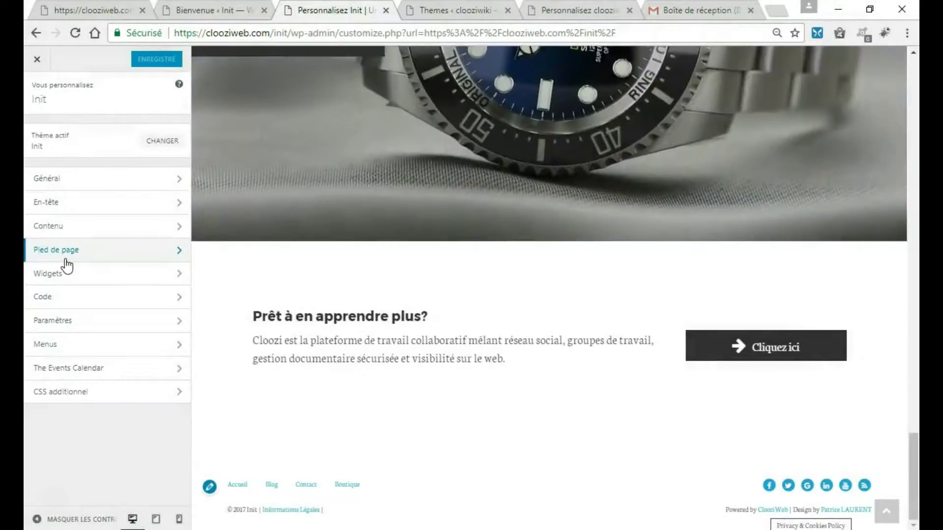
{"action": "left_click", "coordinate": [66, 258]}
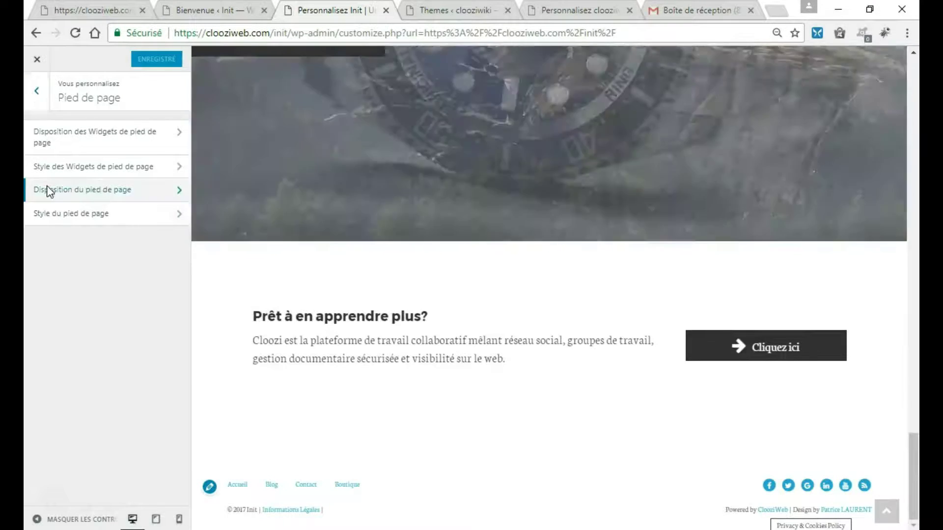
{"action": "left_click", "coordinate": [49, 190]}
Step: Try the 1 colonne footer layout and restore 2 colonnes
{"action": "left_click", "coordinate": [178, 150]}
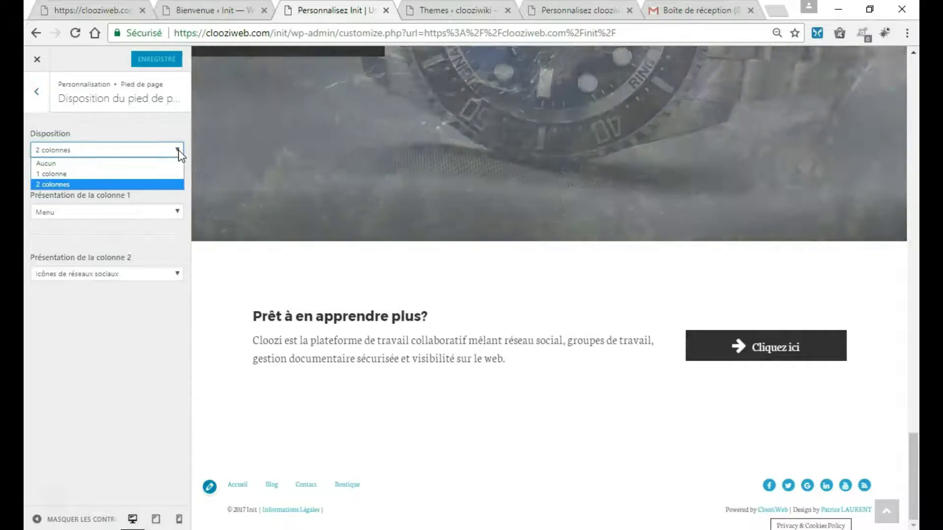
{"action": "left_click", "coordinate": [161, 174]}
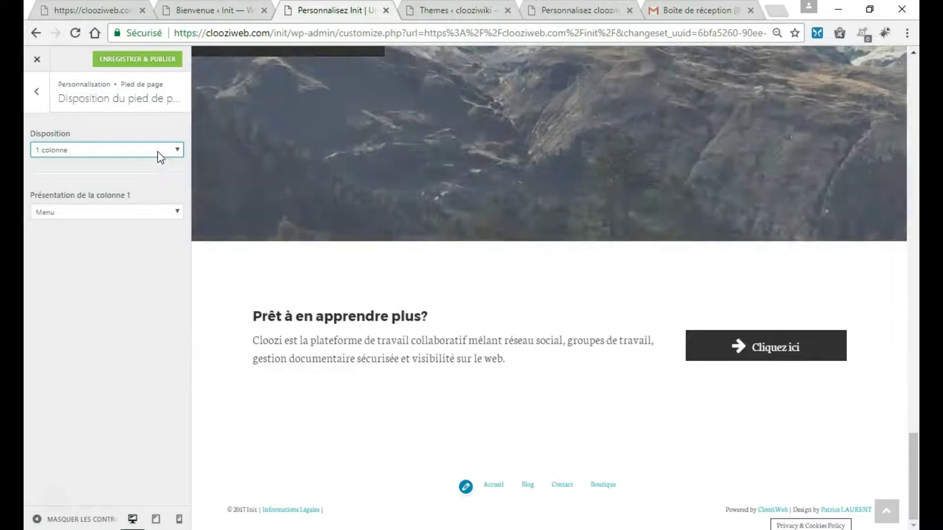
{"action": "left_click", "coordinate": [160, 156]}
{"action": "left_click", "coordinate": [134, 185]}
Step: Try Texte et icônes de réseaux sociaux for footer column 2 and restore Icônes de réseaux sociaux
{"action": "left_click", "coordinate": [174, 274]}
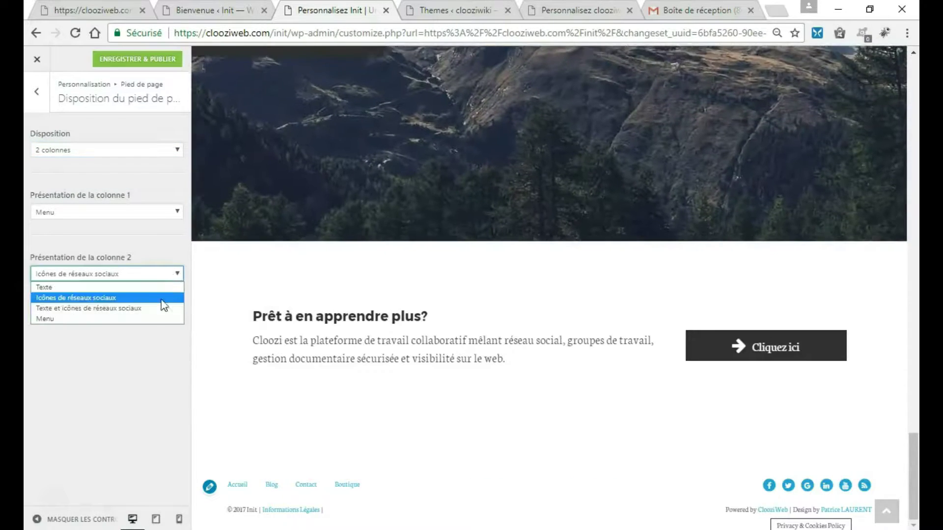
{"action": "left_click", "coordinate": [150, 310]}
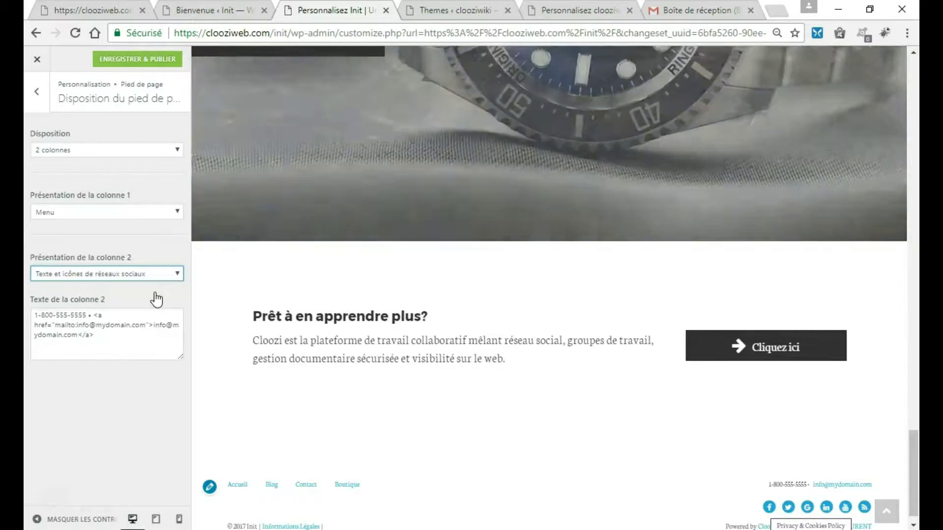
{"action": "left_click", "coordinate": [176, 273]}
{"action": "left_click", "coordinate": [138, 299]}
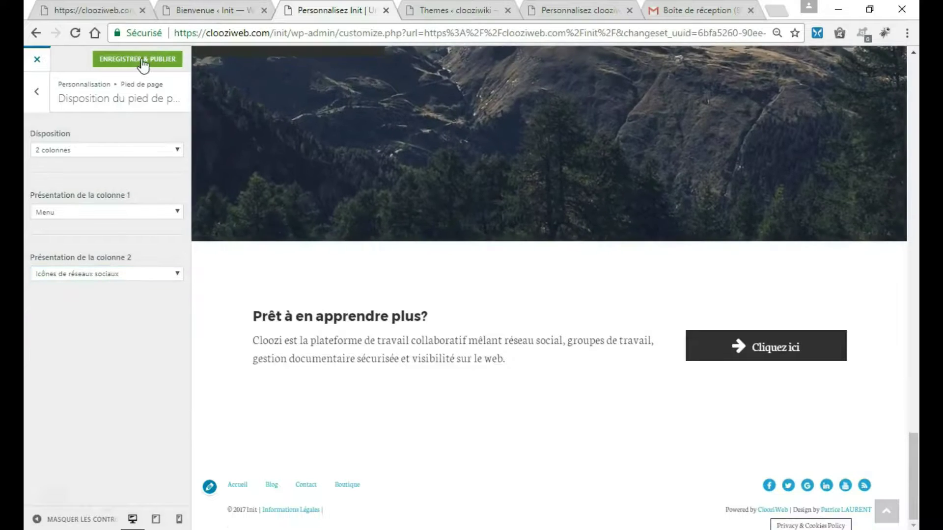
Step: Save and publish the footer settings and close the customizer
{"action": "left_click", "coordinate": [141, 59]}
{"action": "left_click", "coordinate": [37, 60]}
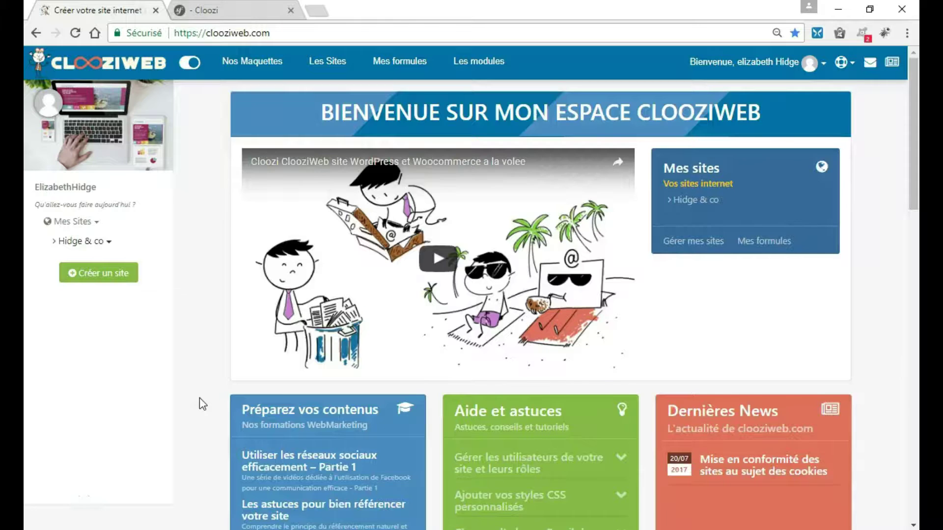
Step: Look at the Préparez vos contenus and Aide et astuces blocks on the ClooziWeb member home page
{"action": "scroll", "coordinate": [200, 397], "scroll_direction": "down", "scroll_amount": 4}
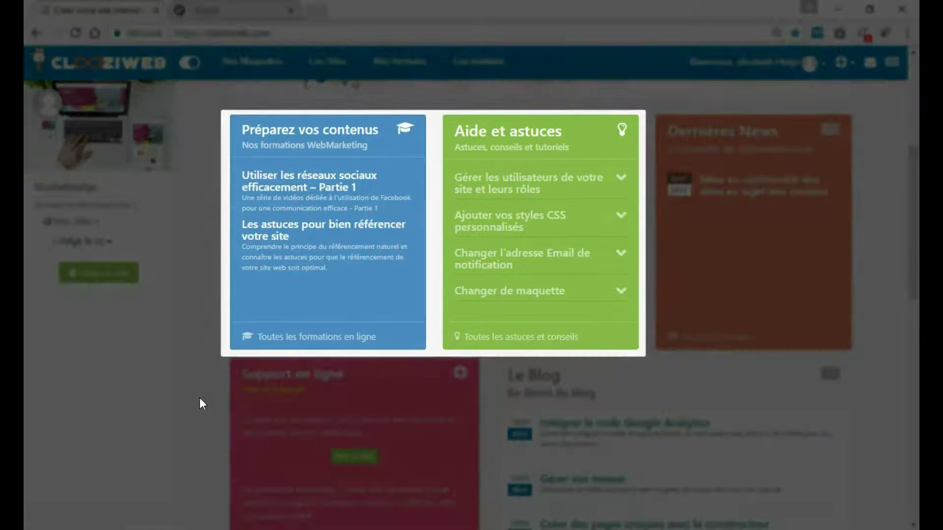